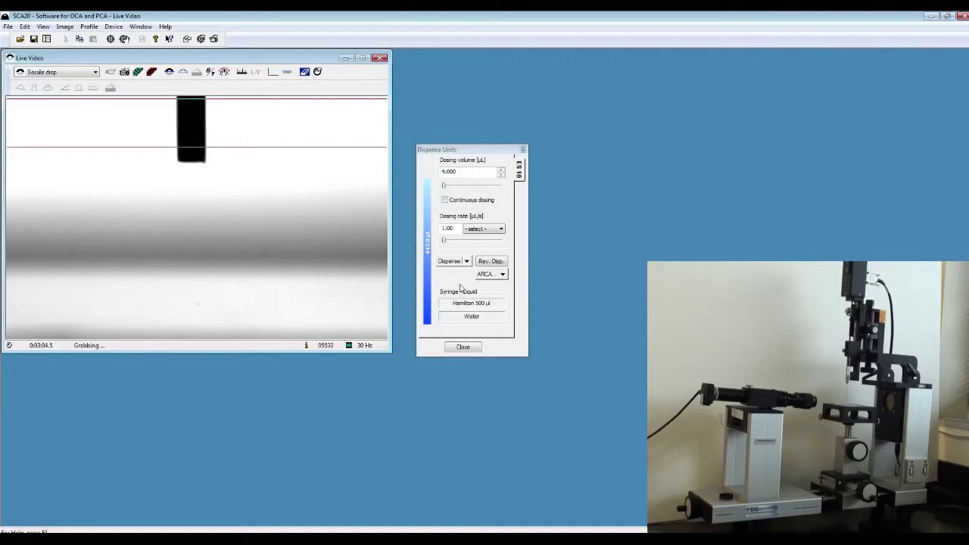
Enter a 5.0 µL dosing volume, pick the 'medium' dosing rate, and dispense twice to form the drop
left_click_drag(459, 173, 422, 186)
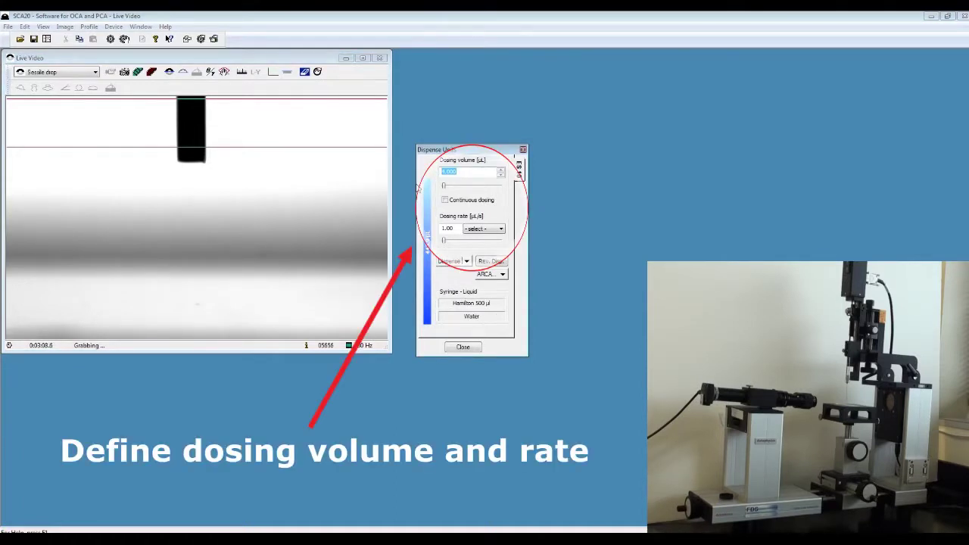
type("5.0")
left_click(501, 229)
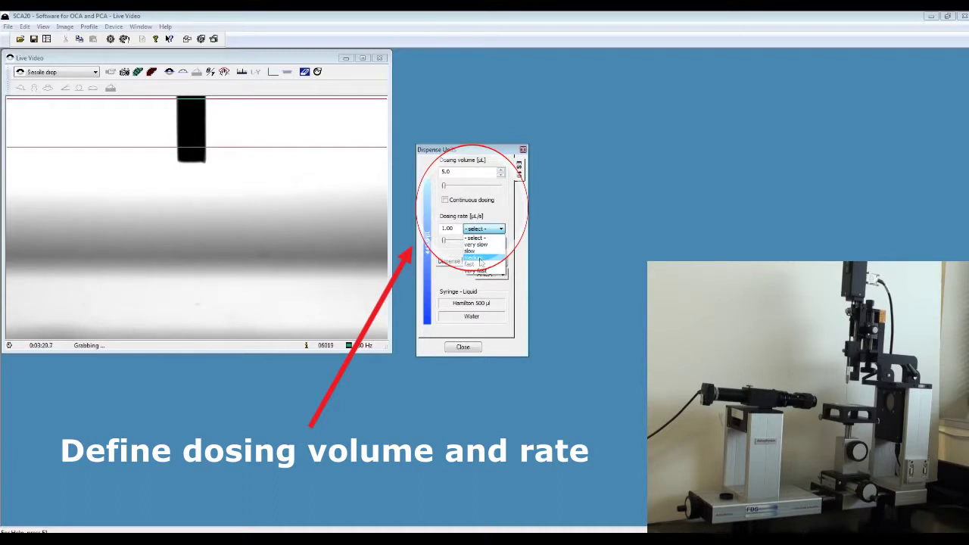
left_click(480, 259)
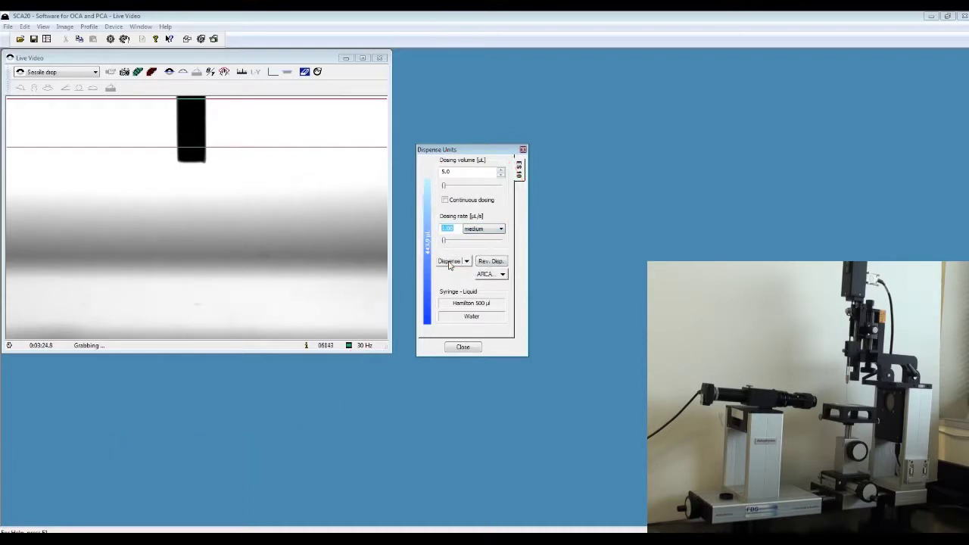
left_click(449, 262)
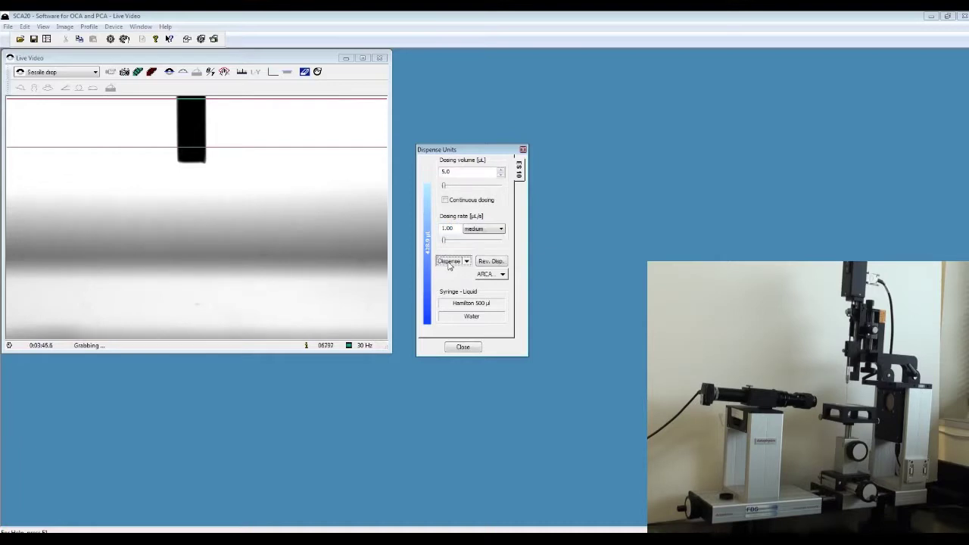
left_click(449, 262)
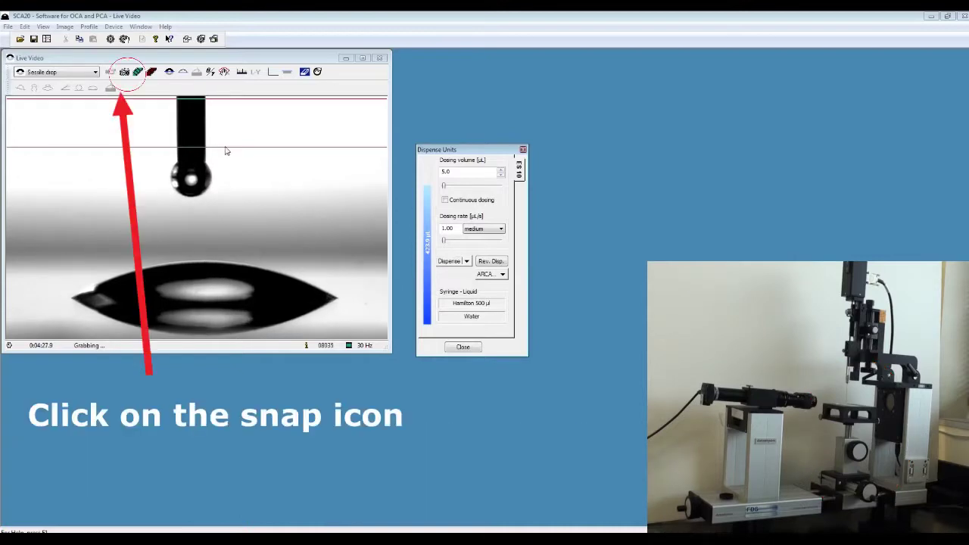
Snap a still image of the sessile drop into a Drop1 window
left_click(124, 71)
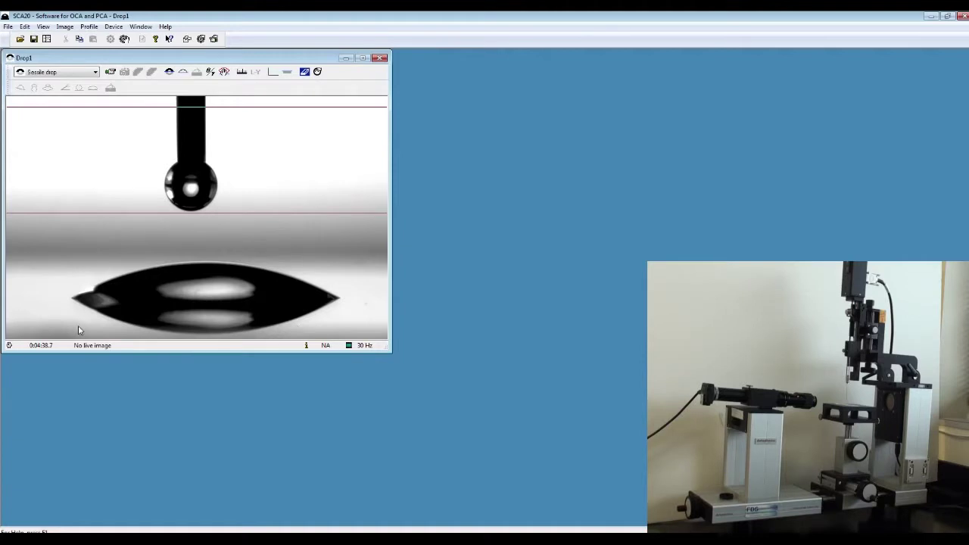
Enlarge Drop1, set the baseline on the drop's contact line and the magnification line across the needle
left_click_drag(385, 347, 427, 382)
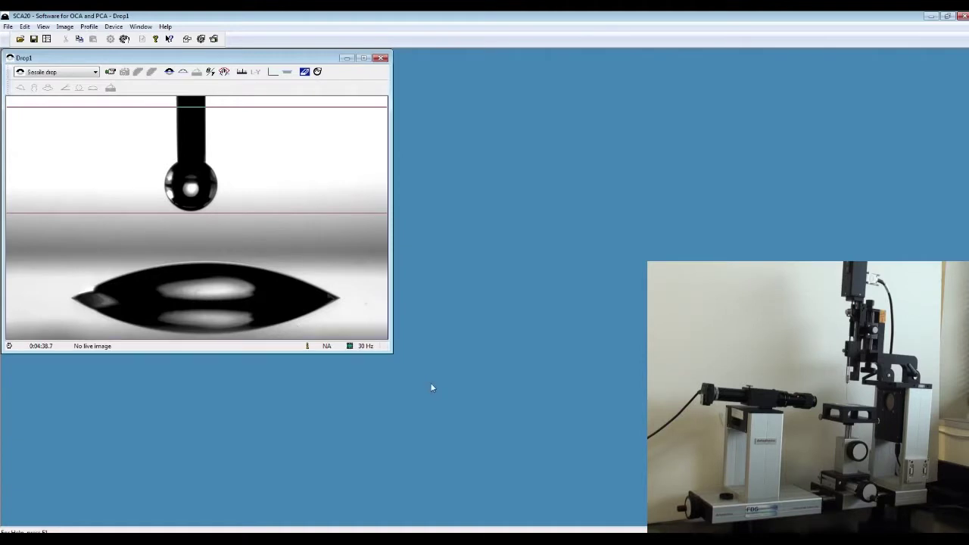
left_click_drag(128, 217, 133, 227)
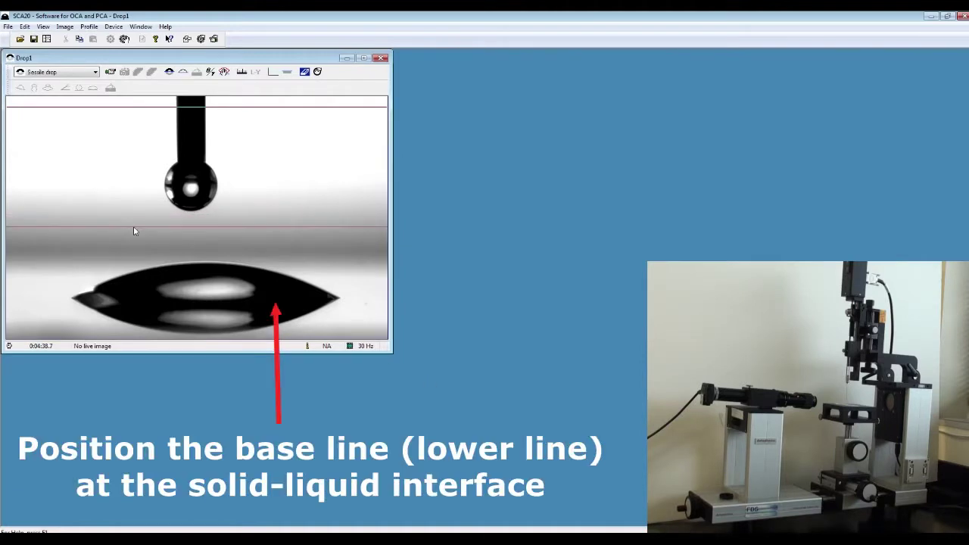
left_click_drag(115, 227, 126, 298)
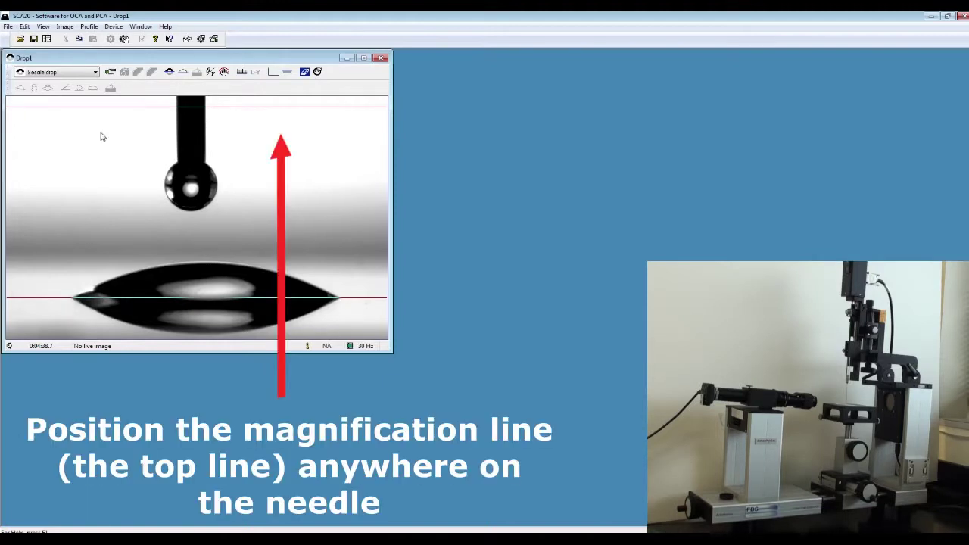
left_click_drag(114, 110, 159, 121)
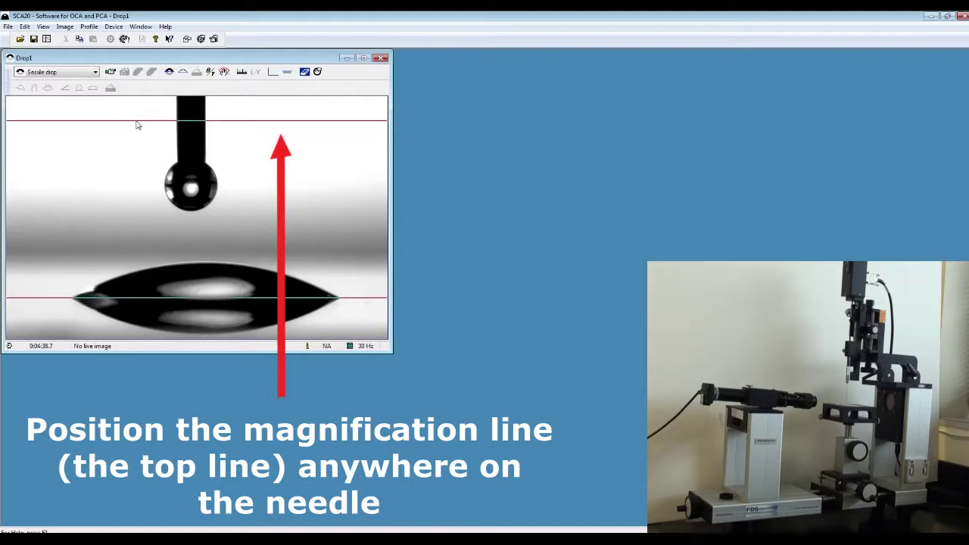
mouse_move(137, 124)
left_mouse_down()
mouse_move(141, 134)
mouse_move(138, 123)
left_mouse_up()
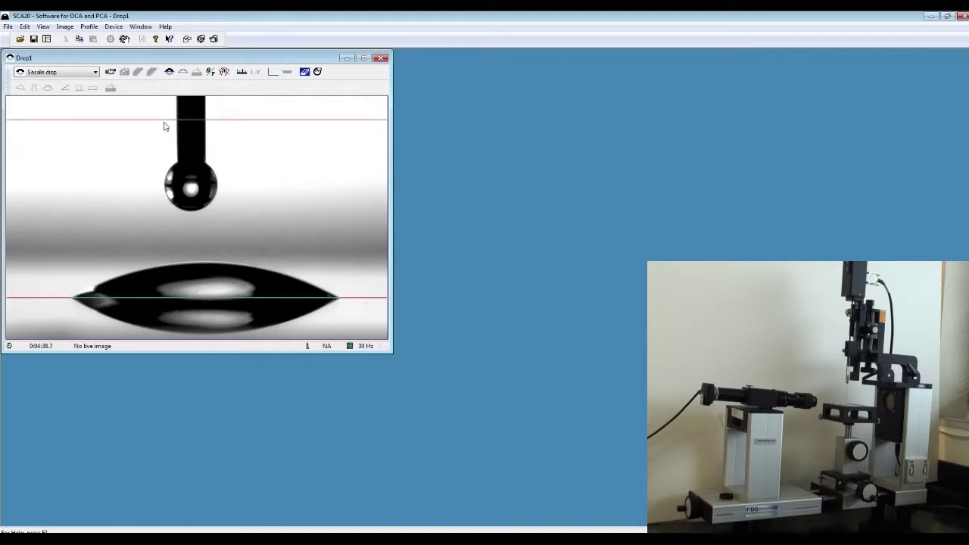
Open a Result1 window and enter 0.52 mm as the reference size in M-Info
left_click(46, 39)
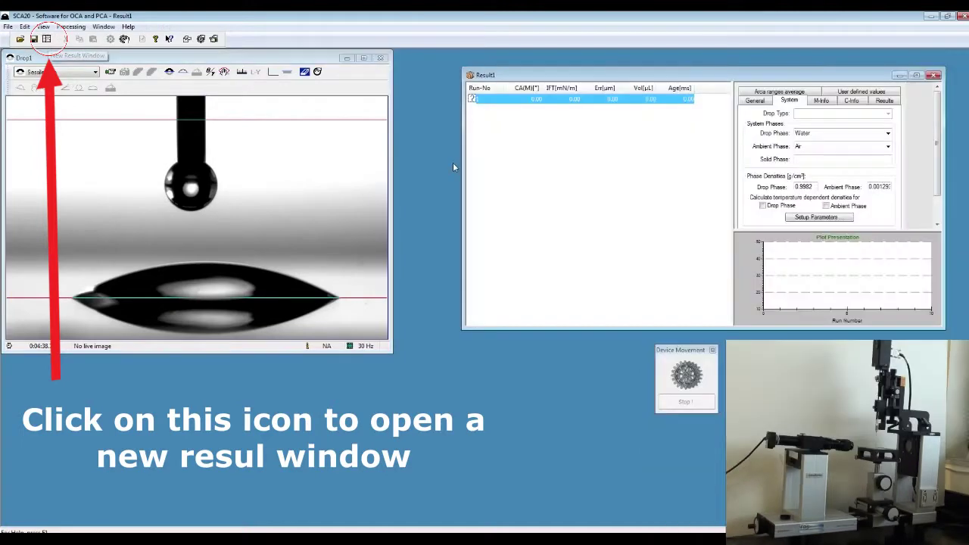
left_click(821, 102)
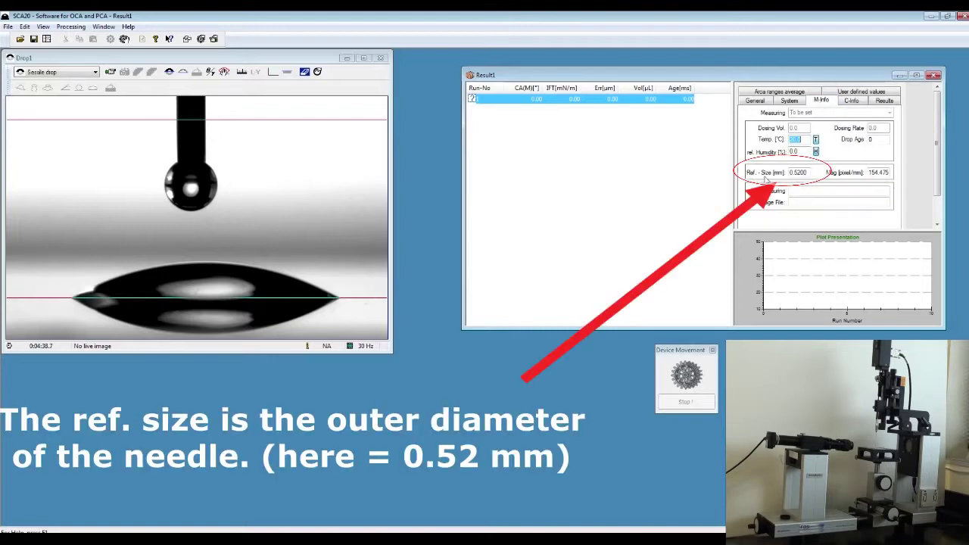
left_click_drag(807, 172, 778, 182)
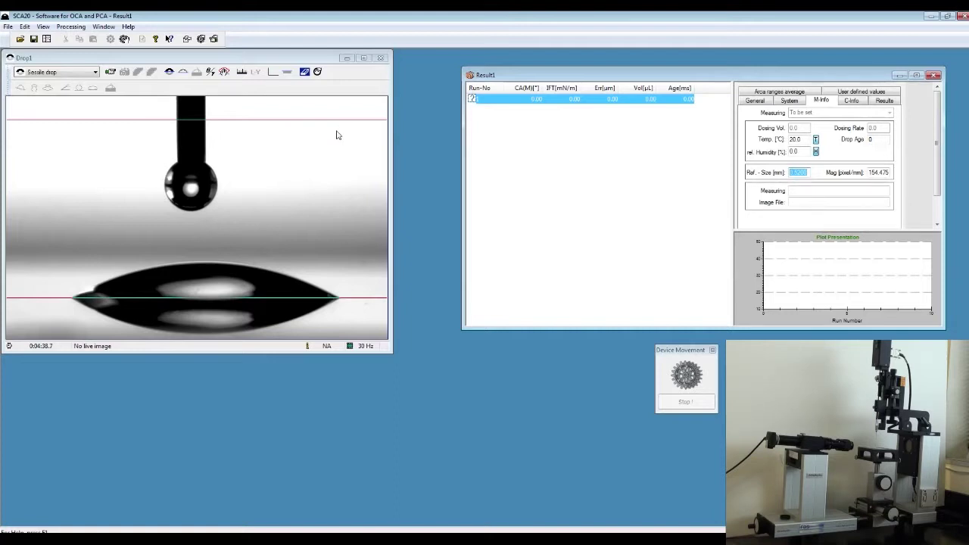
type("0")
Calculate the image magnification from the 0.52 mm needle reference size
left_click(243, 74)
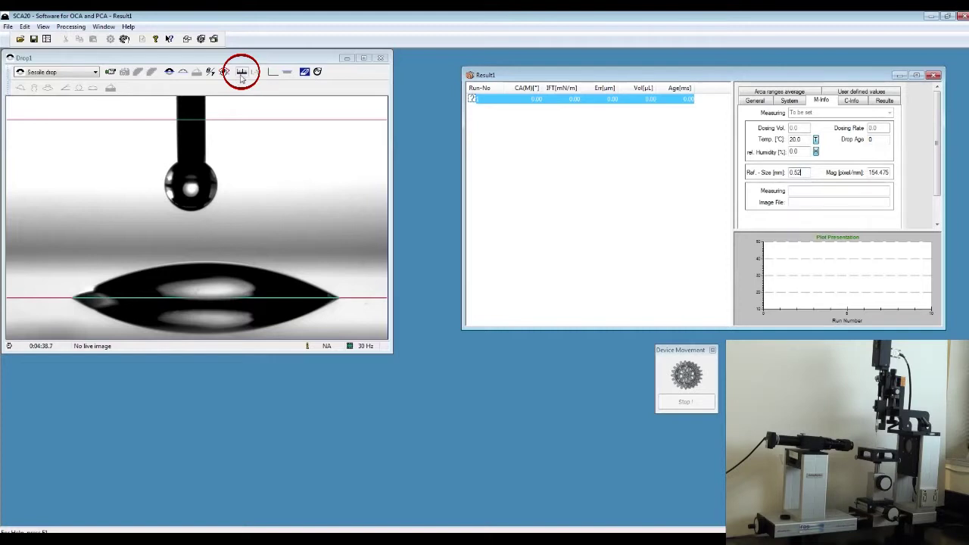
left_click(243, 76)
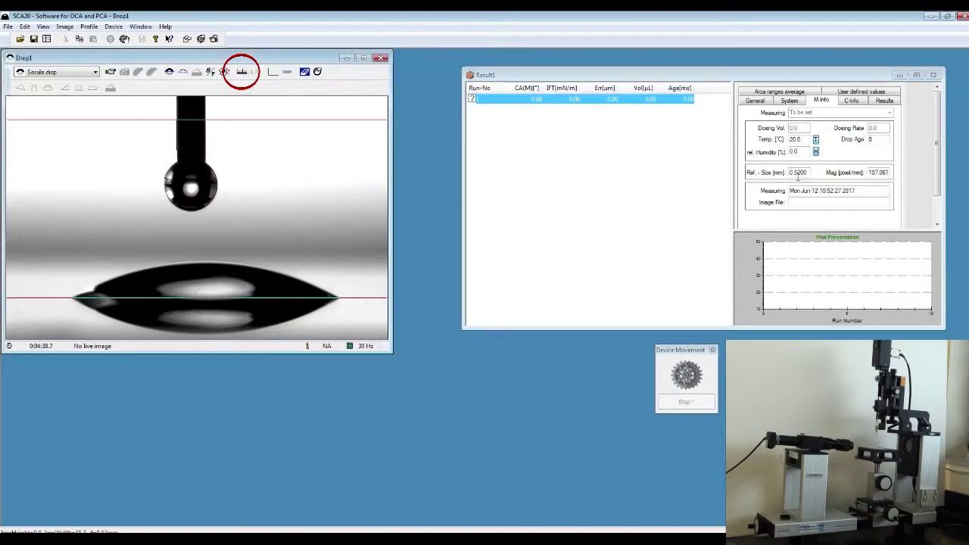
left_click_drag(807, 172, 792, 172)
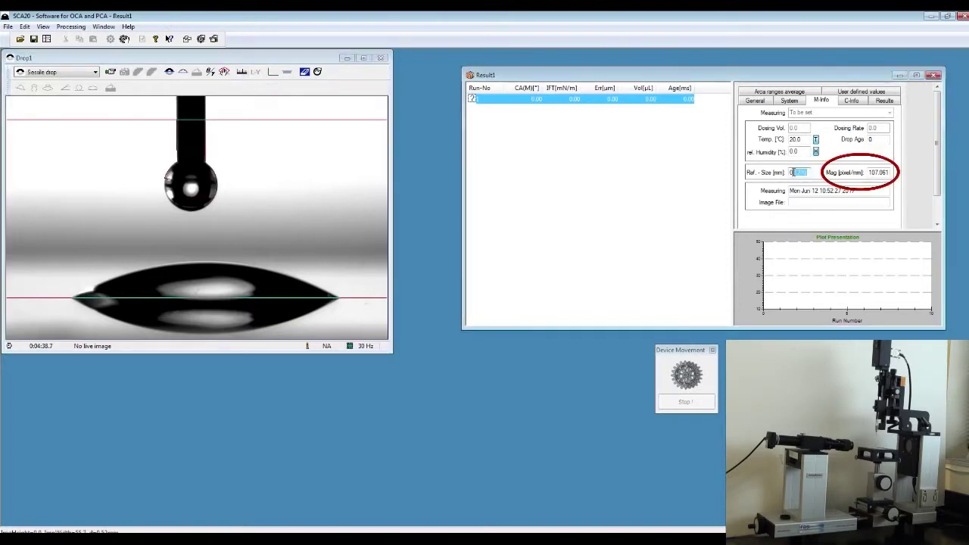
left_click(887, 172)
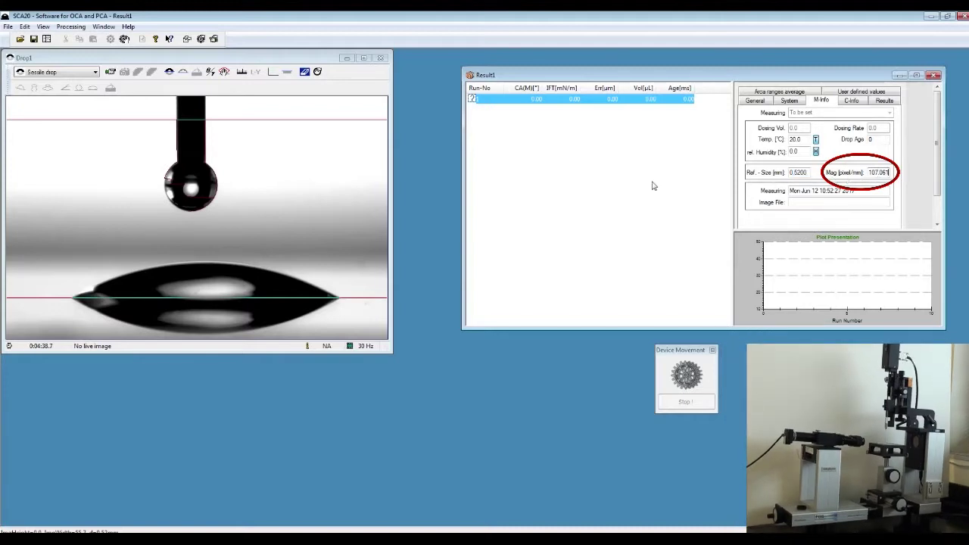
Calculate the contact angle (34.6° left, 32.0° right, 33.33° mean) and move Result1 left
left_click(210, 72)
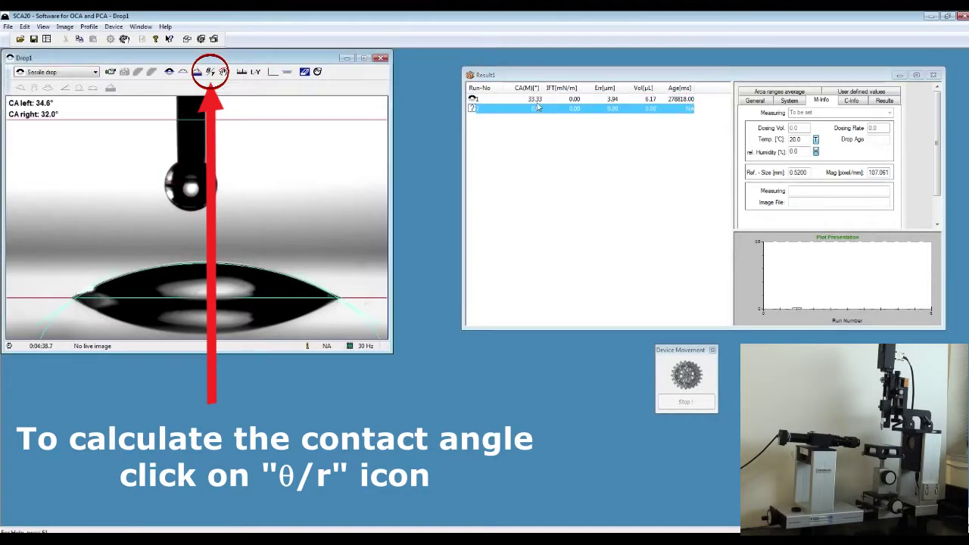
left_click(536, 103)
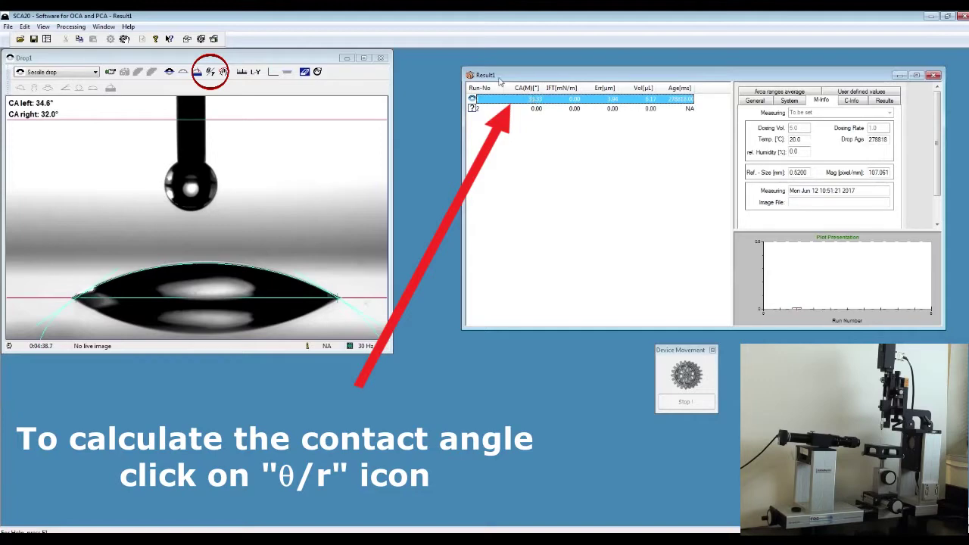
left_click_drag(499, 81, 460, 71)
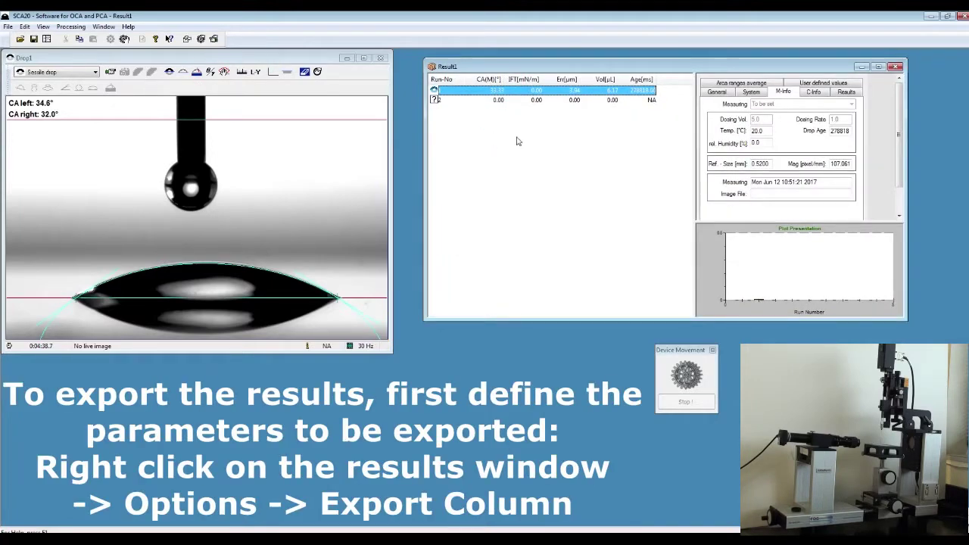
right_click(518, 142)
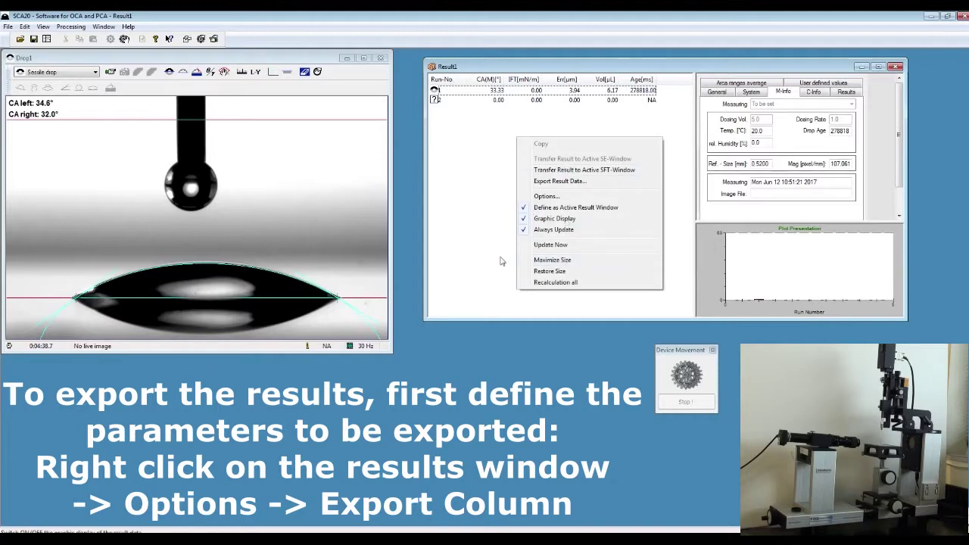
Open Result1's Options and review the export columns from Run Number through Drop Age
left_click(546, 196)
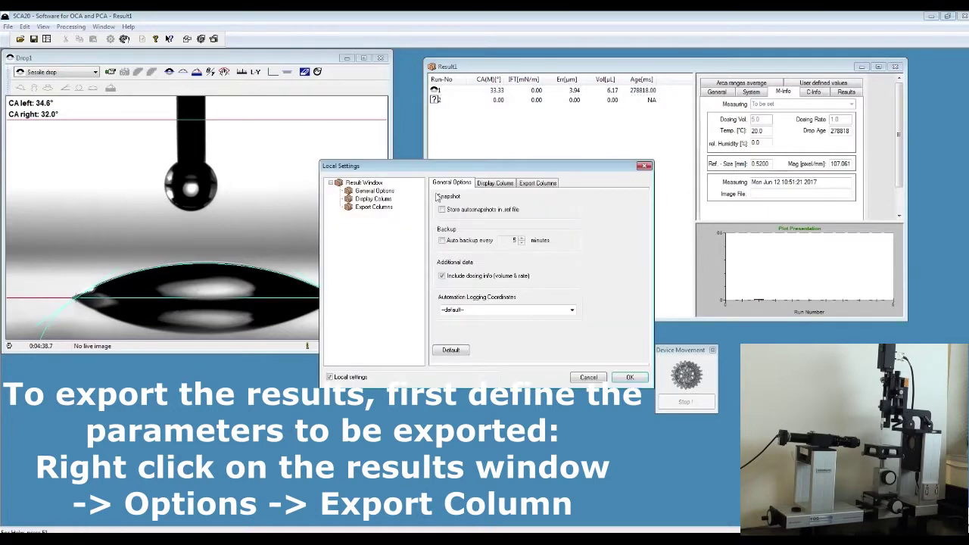
left_click(535, 184)
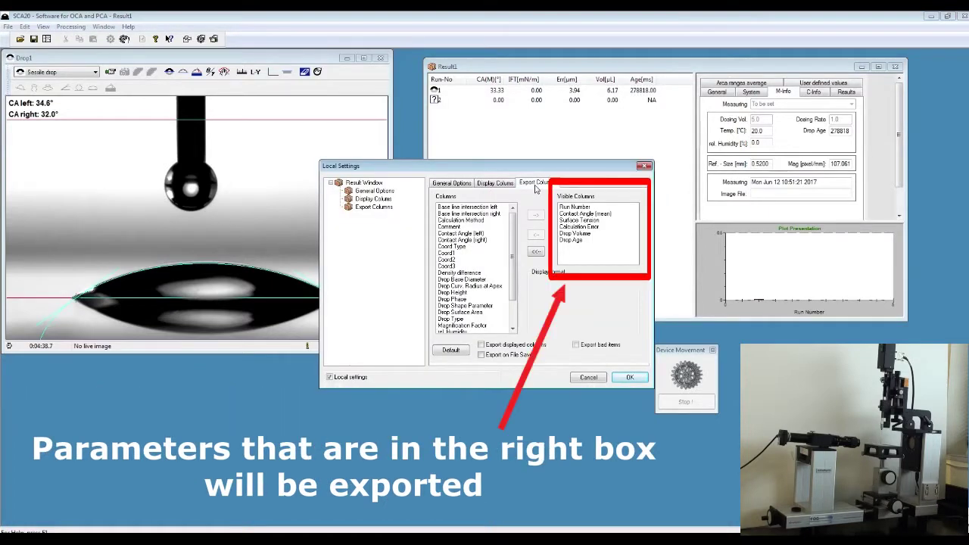
left_click(576, 206)
left_click(579, 213)
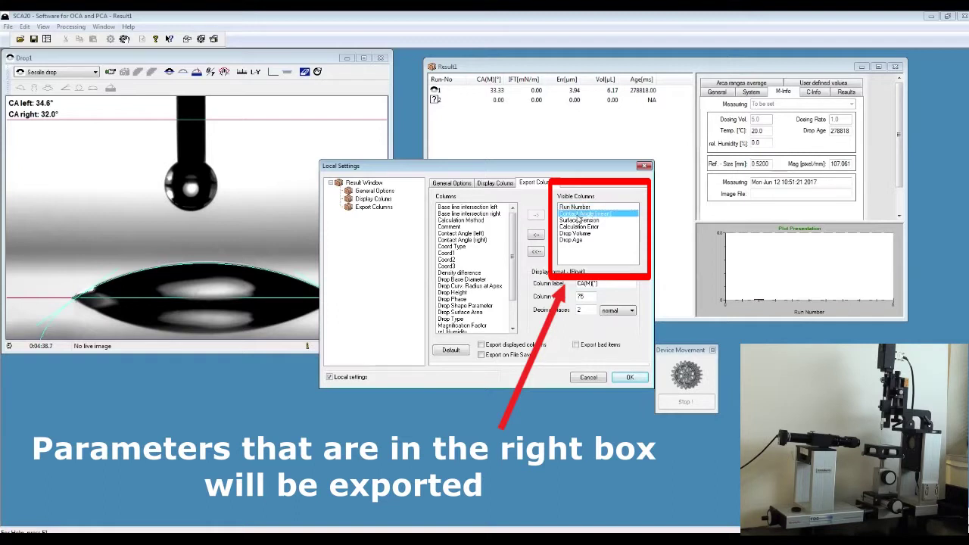
left_click(580, 221)
left_click(580, 226)
left_click(581, 233)
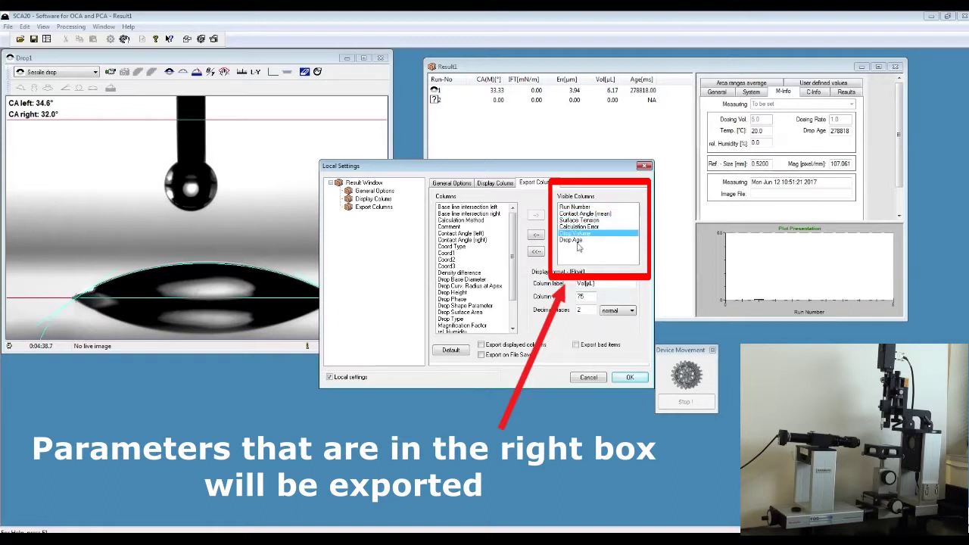
left_click(571, 240)
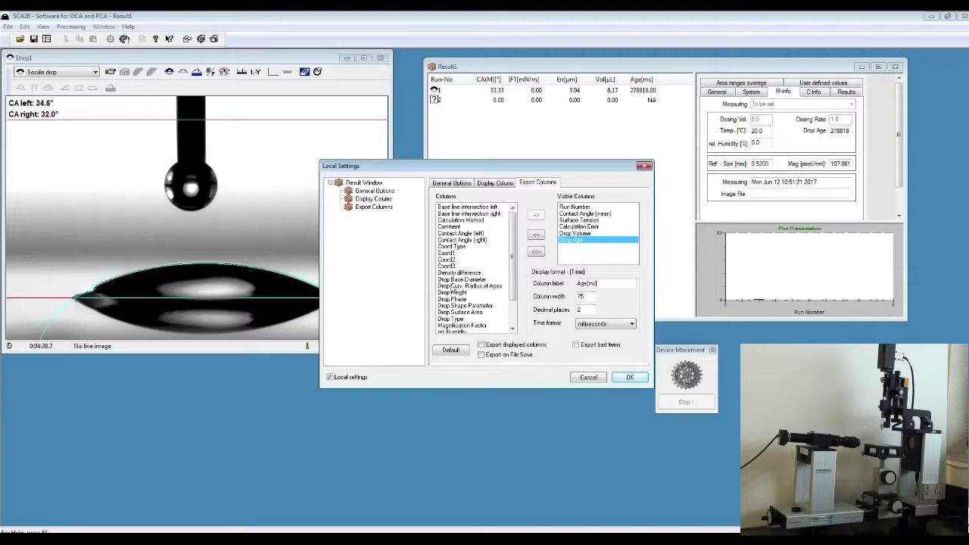
Add Drop Base Diameter to the export columns and confirm with OK
left_click(453, 280)
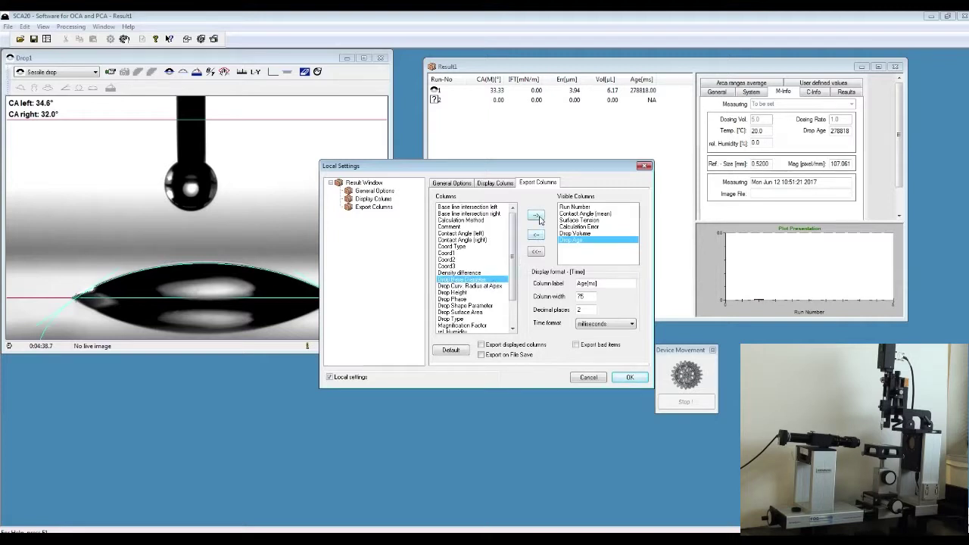
left_click(535, 216)
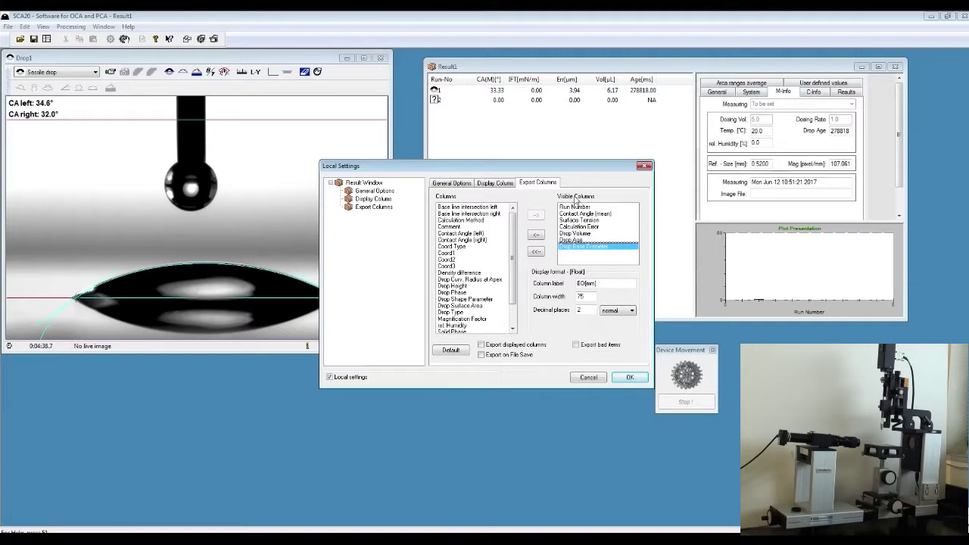
left_click(629, 378)
right_click(519, 142)
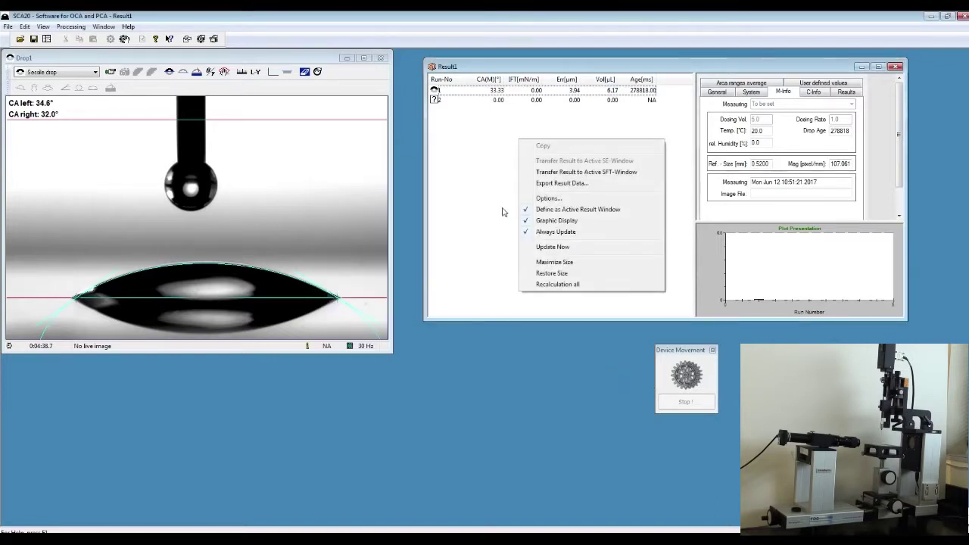
Start Export Result Data and set the save type to Excel Files (*.xls)
left_click(567, 185)
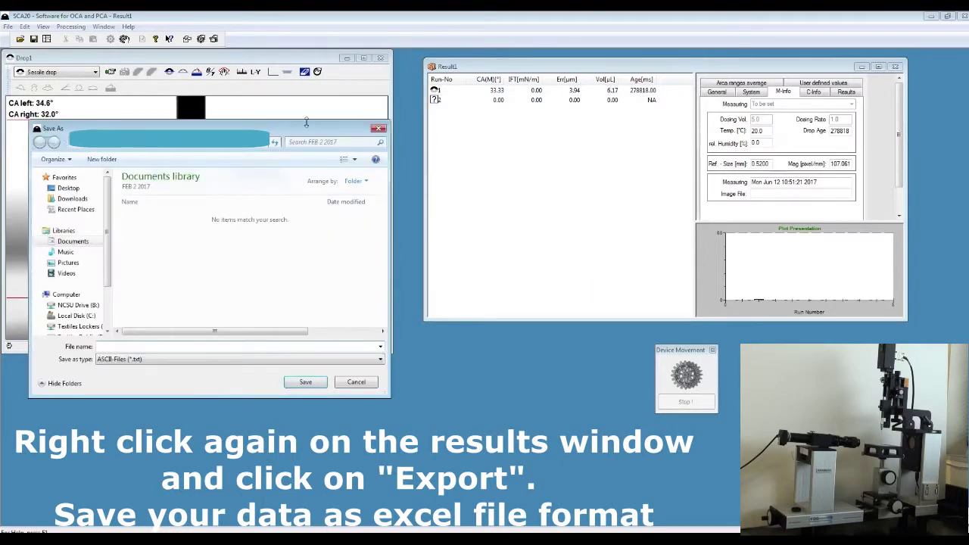
left_click_drag(306, 122, 571, 77)
left_click(484, 314)
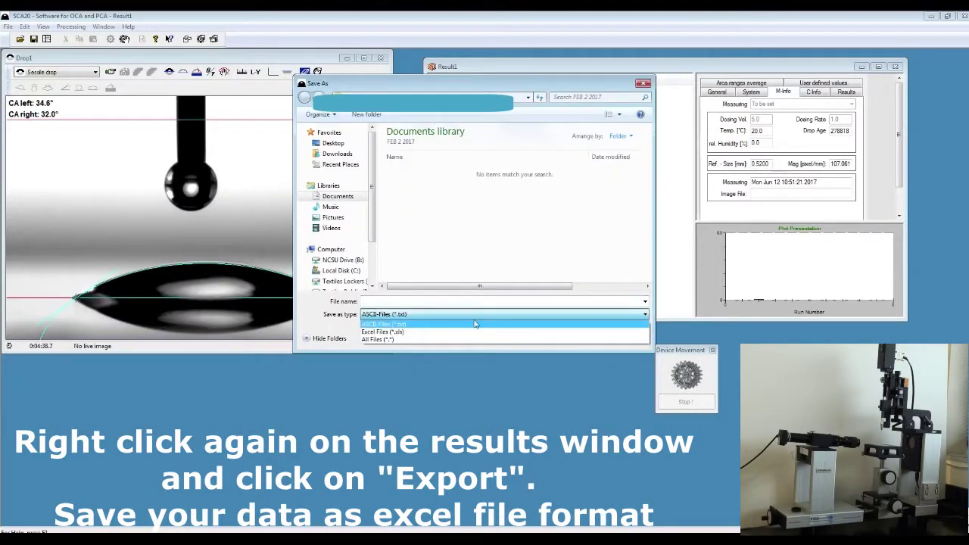
left_click(378, 333)
left_click(404, 301)
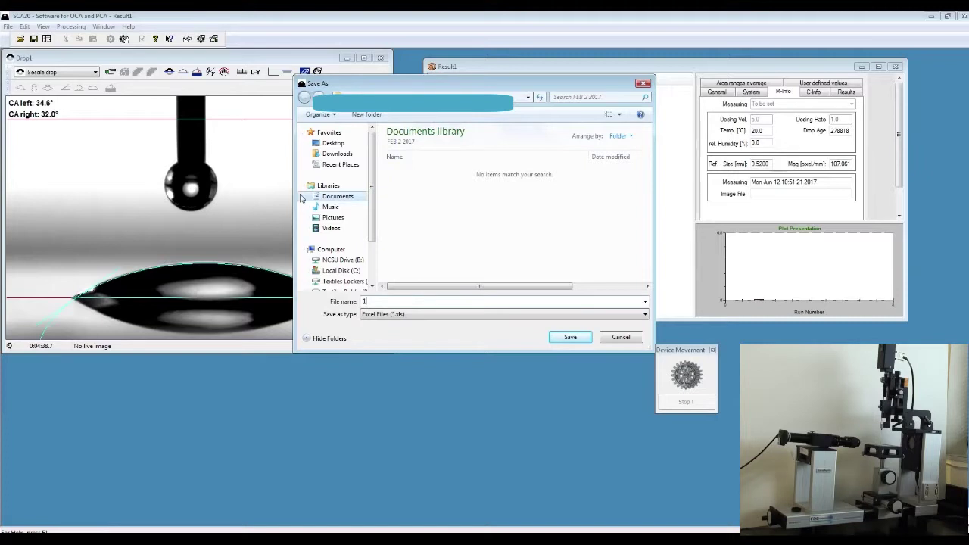
Save the export as file '1' in the Desktop folder
left_click(330, 206)
left_click(333, 196)
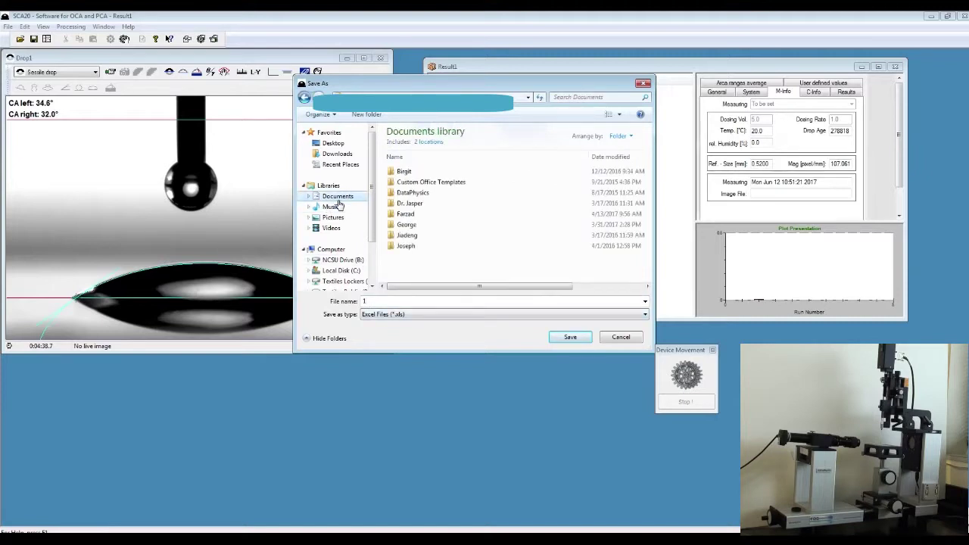
left_click(332, 143)
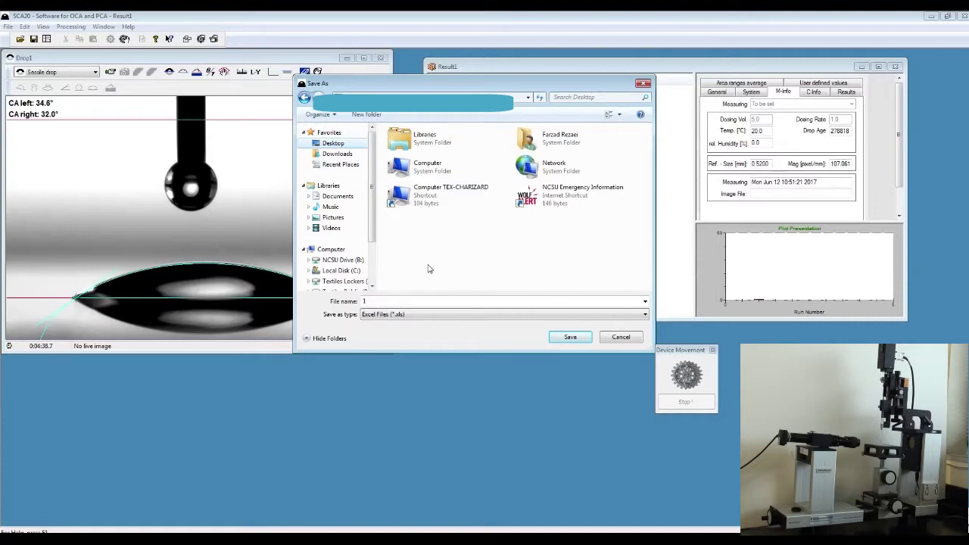
double_click(366, 301)
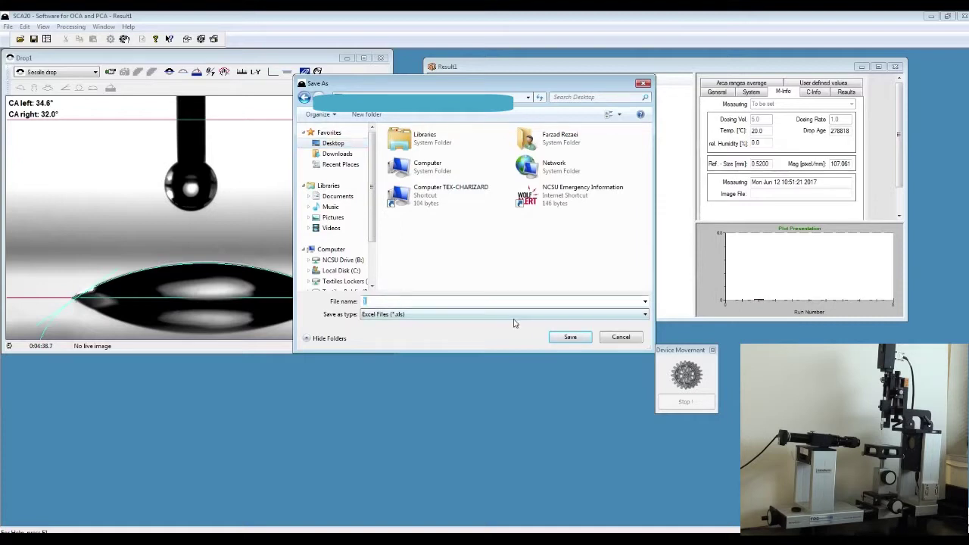
left_click(568, 337)
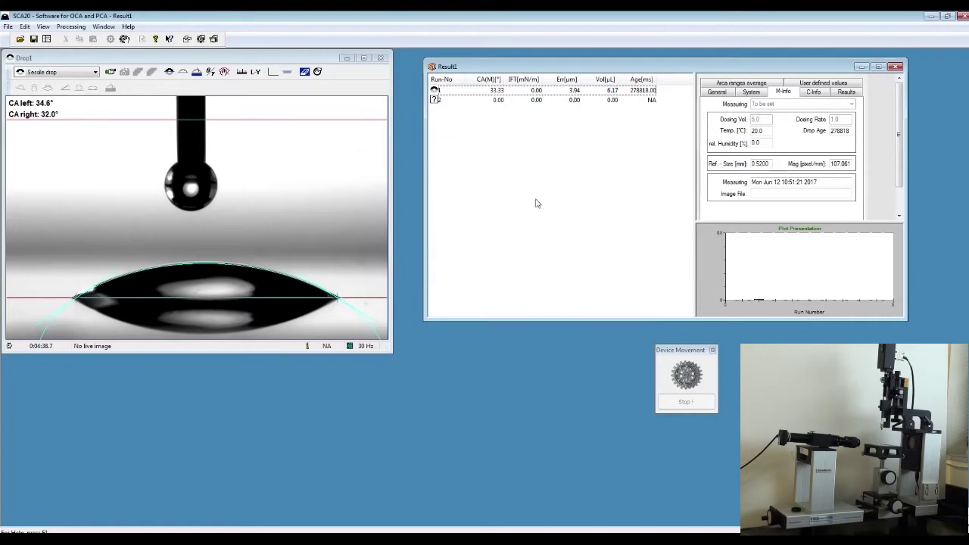